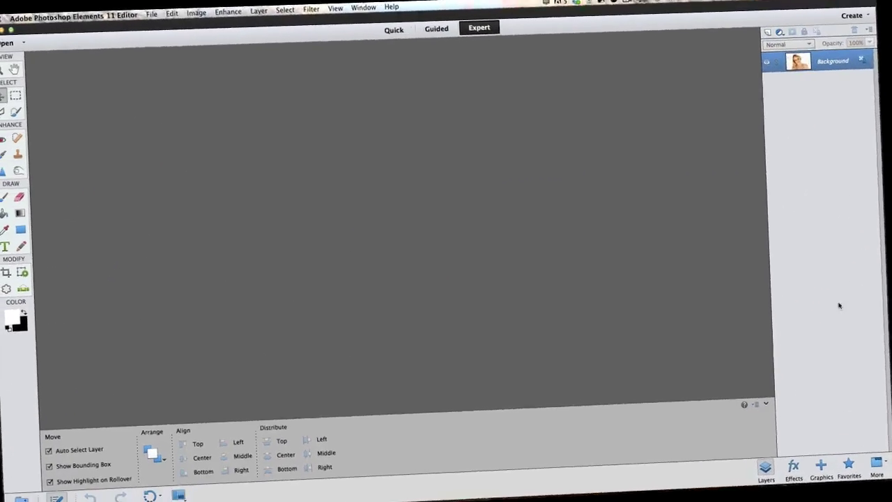
# Restore the minimized photo windows and minimize girl1.jpg and girl2.jpg again, keeping girl3.jpg, girl4.jpg and girl5.jpg open
pyautogui.moveTo(724, 487)
pyautogui.click(675, 474)
pyautogui.click(657, 473)
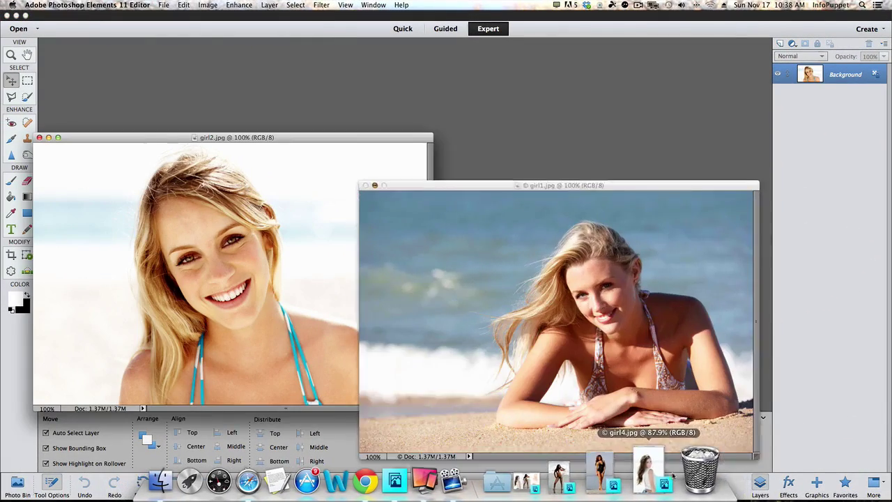
pyautogui.click(654, 473)
pyautogui.click(640, 470)
pyautogui.click(631, 468)
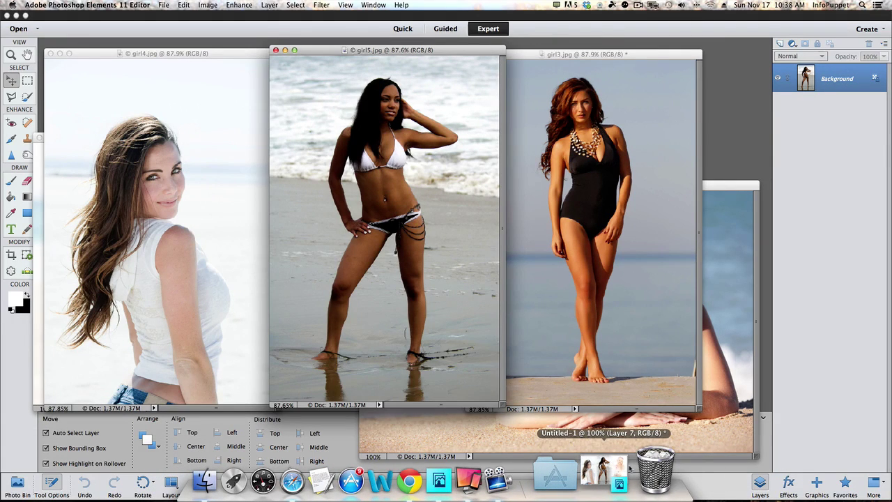
pyautogui.click(629, 471)
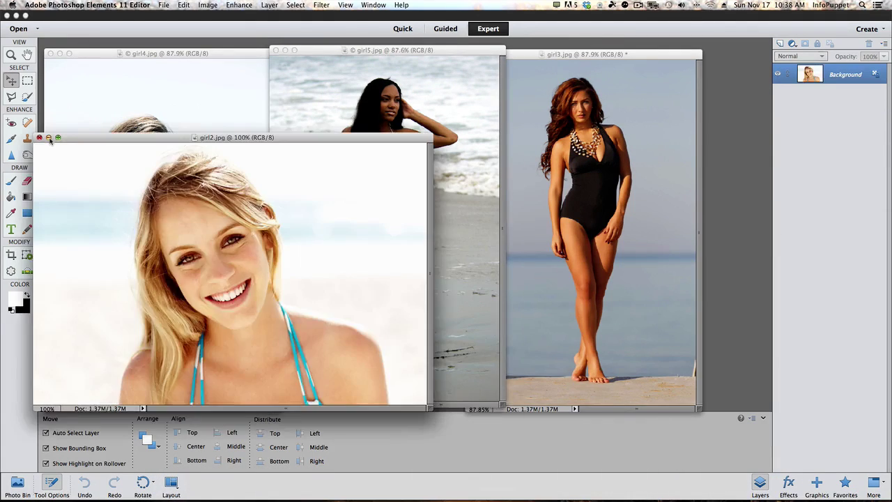
pyautogui.click(48, 137)
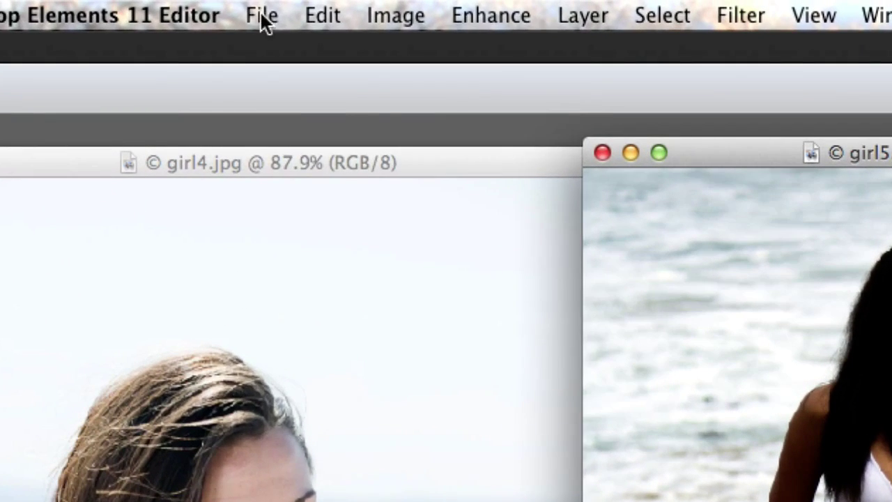
# Create a blank 1080 x 720 pixel RGB file at 300 pixels/inch with a white background
pyautogui.click(262, 16)
pyautogui.moveTo(271, 47)
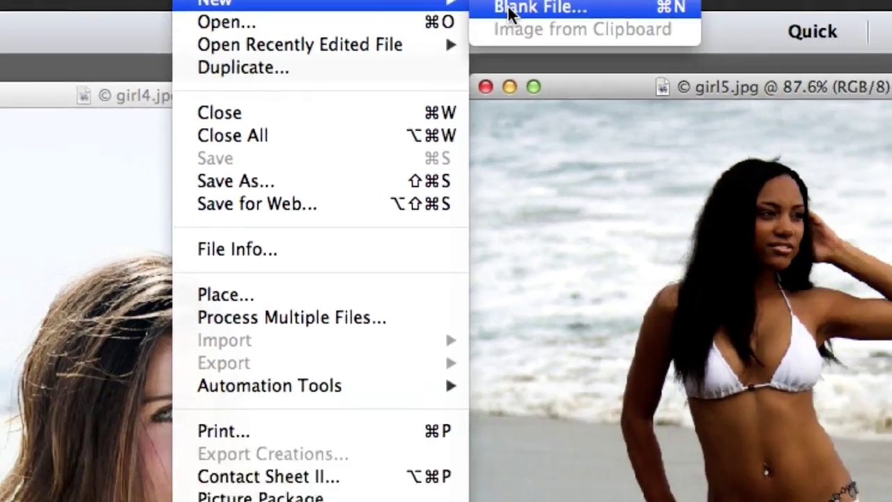
pyautogui.click(627, 55)
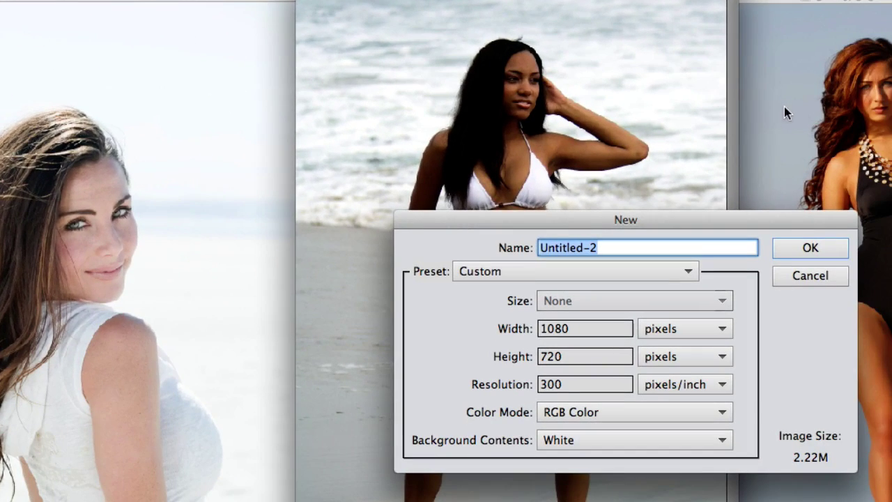
pyautogui.click(811, 248)
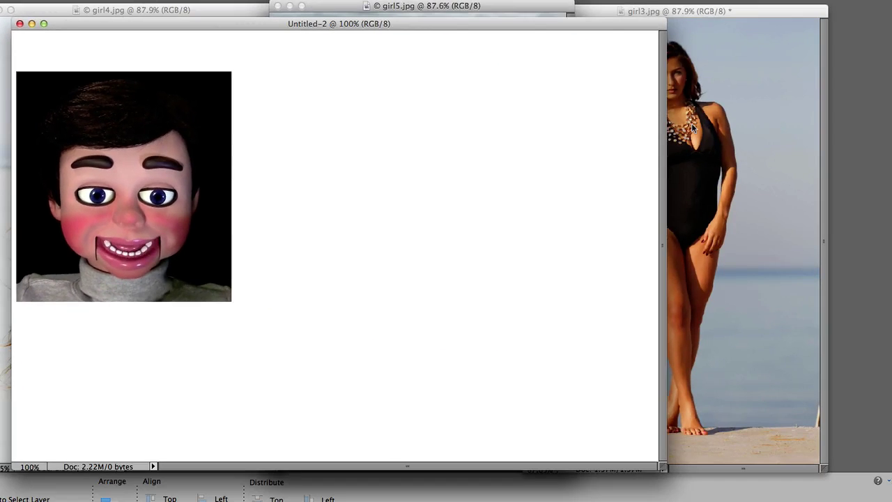
# Copy the girl3.jpg photo into the blank file, scale it to about 91% and place it against the canvas's right edge
pyautogui.click(691, 123)
pyautogui.moveTo(682, 94); pyautogui.dragTo(444, 145)
pyautogui.moveTo(263, 58); pyautogui.dragTo(307, 96)
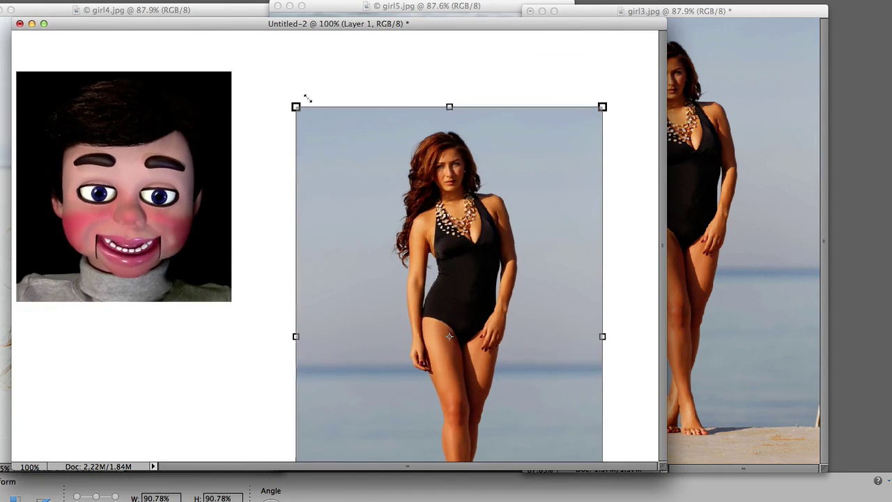
pyautogui.moveTo(464, 267); pyautogui.dragTo(501, 191)
pyautogui.press('Return')
pyautogui.press('Return')
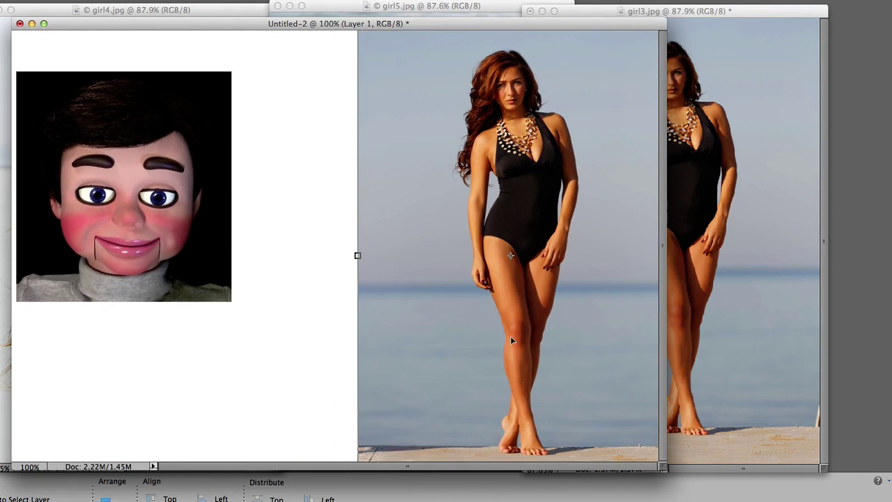
# Copy the girl5.jpg photo into the composition, scale it to the canvas height and place it mid-canvas, overlapping the girl3.jpg photo
pyautogui.click(449, 7)
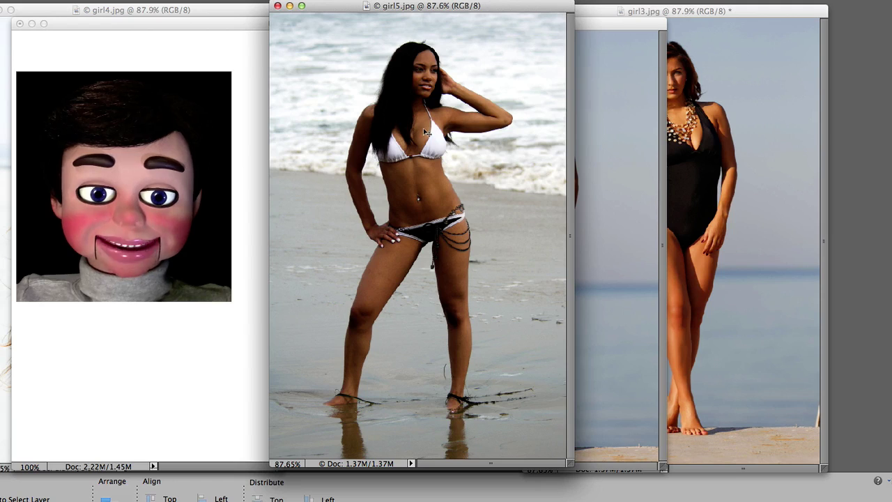
pyautogui.moveTo(201, 165); pyautogui.dragTo(196, 165)
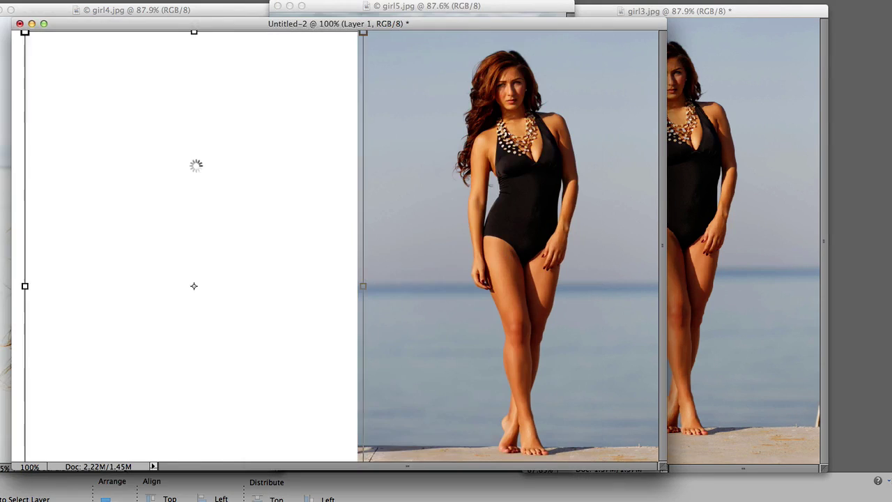
pyautogui.moveTo(26, 33); pyautogui.dragTo(50, 69)
pyautogui.moveTo(185, 206); pyautogui.dragTo(313, 166)
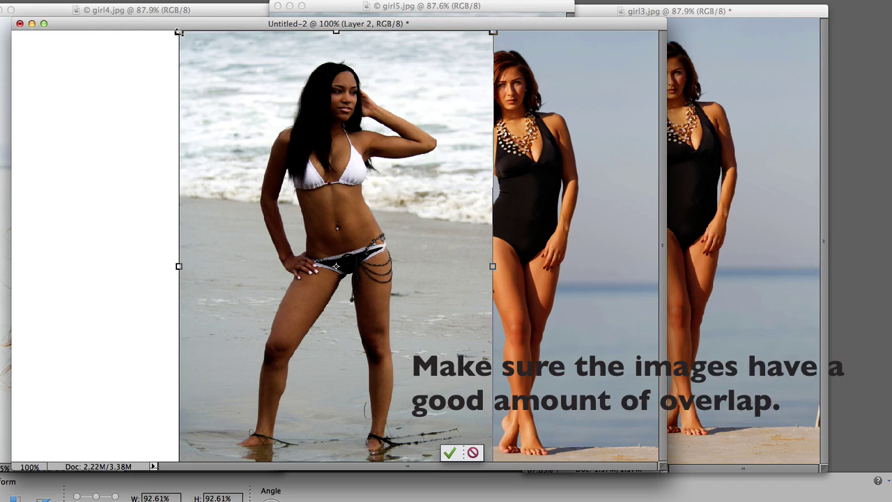
pyautogui.moveTo(336, 31); pyautogui.dragTo(335, 37)
pyautogui.click(450, 452)
pyautogui.moveTo(404, 364)
pyautogui.mouseDown()
pyautogui.moveTo(401, 356)
pyautogui.moveTo(386, 366)
pyautogui.moveTo(402, 365)
pyautogui.mouseUp()
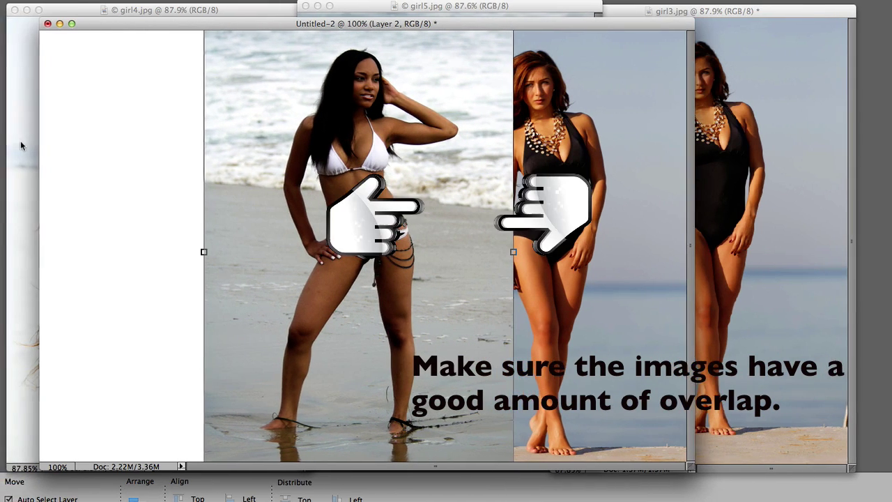
# Copy the girl4.jpg photo into the composition, scale it down and place it along the canvas's left edge, overlapping the middle photo
pyautogui.click(5, 145)
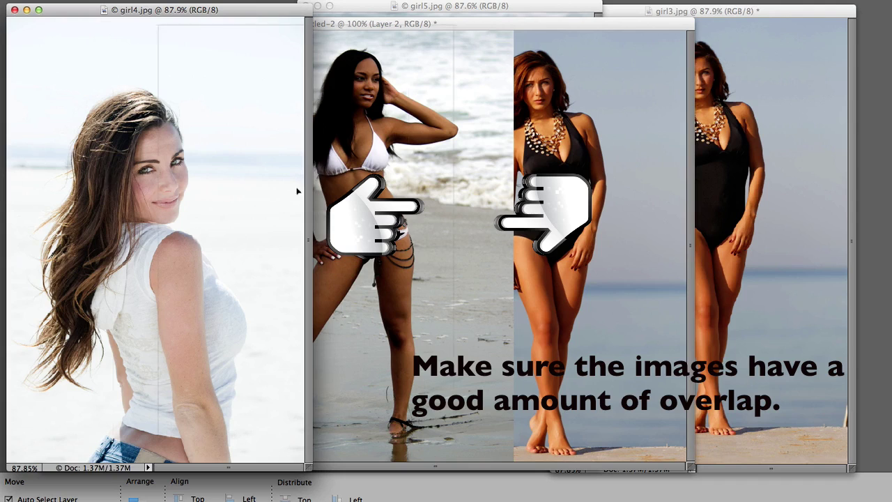
pyautogui.moveTo(296, 191); pyautogui.dragTo(367, 214)
pyautogui.moveTo(299, 39); pyautogui.dragTo(312, 88)
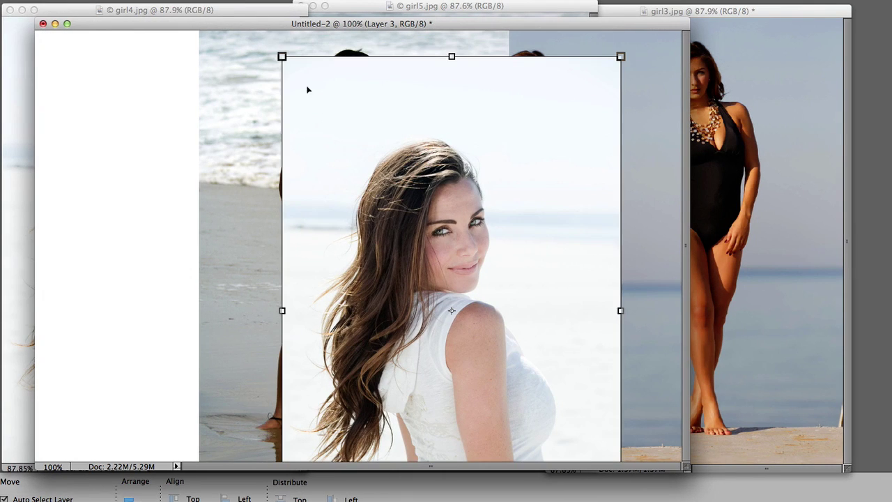
pyautogui.moveTo(285, 56); pyautogui.dragTo(308, 88)
pyautogui.moveTo(545, 449); pyautogui.dragTo(511, 427)
pyautogui.click(543, 453)
pyautogui.moveTo(512, 321); pyautogui.dragTo(248, 241)
pyautogui.moveTo(666, 470); pyautogui.dragTo(772, 501)
pyautogui.press('Return')
pyautogui.moveTo(193, 265)
pyautogui.mouseDown()
pyautogui.moveTo(184, 265)
pyautogui.moveTo(195, 273)
pyautogui.mouseUp()
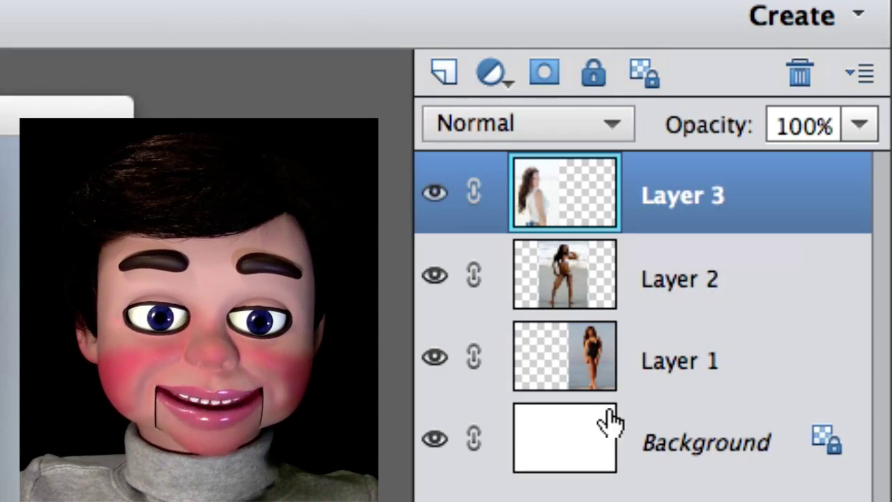
# Add a layer mask to Layer 3 and fade the photo's right side with a Foreground to Background gradient
pyautogui.click(547, 81)
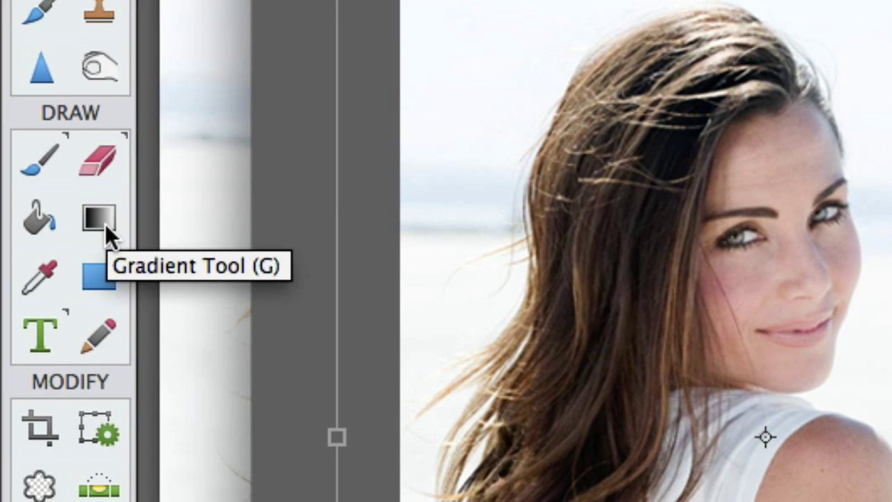
pyautogui.click(105, 221)
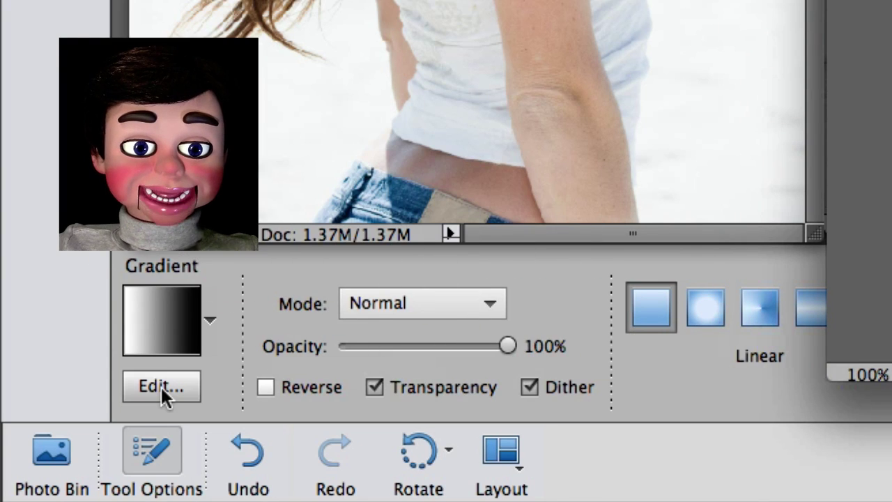
pyautogui.click(161, 386)
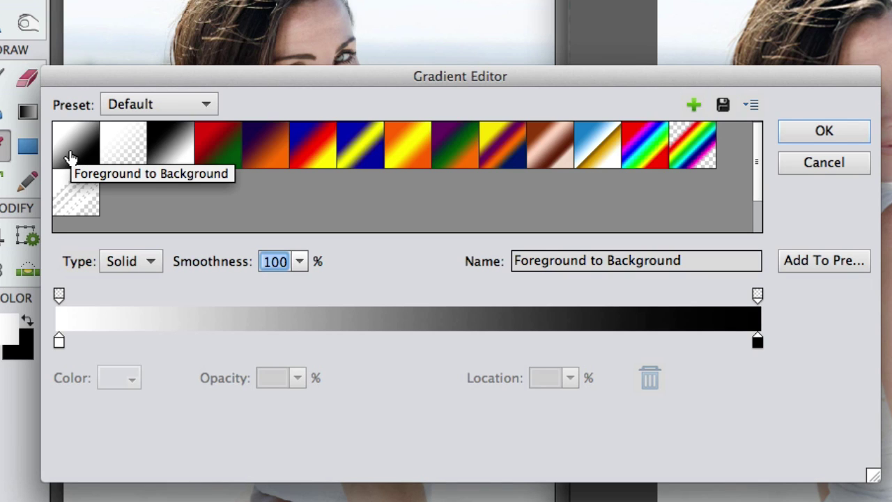
pyautogui.click(824, 132)
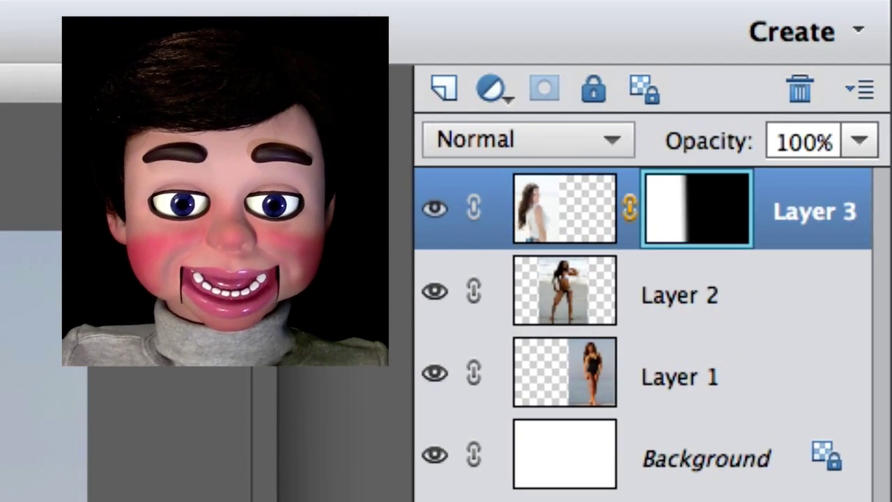
# Add a layer mask to Layer 2 and fade the middle photo's right side with the same gradient
pyautogui.click(584, 306)
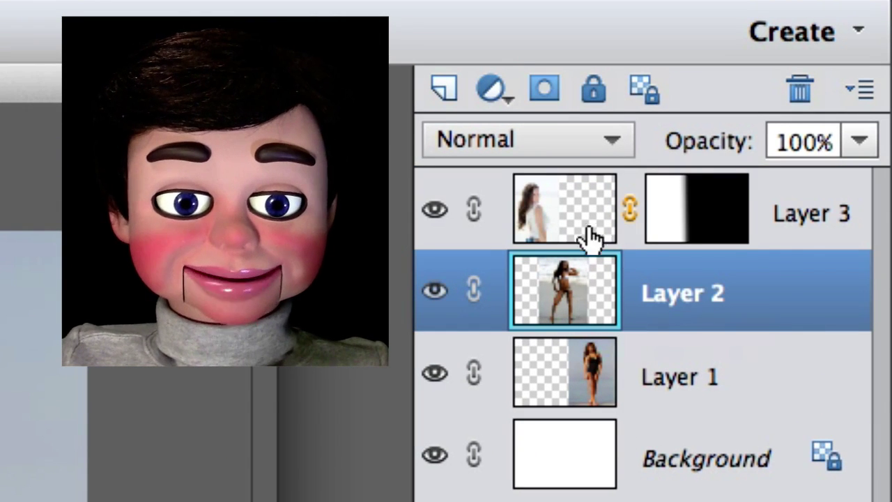
pyautogui.click(546, 97)
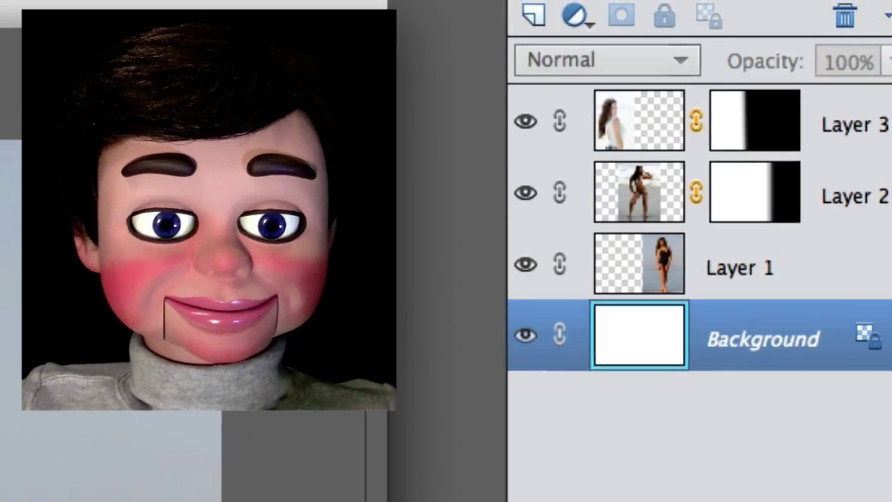
# Raise the brightness of the middle photo on Layer 2 to 63 with Brightness/Contrast
pyautogui.click(638, 202)
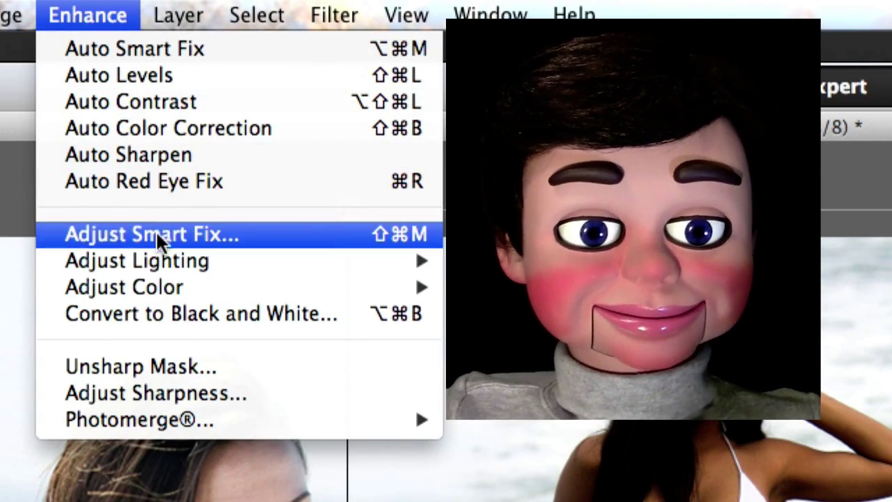
pyautogui.moveTo(156, 259)
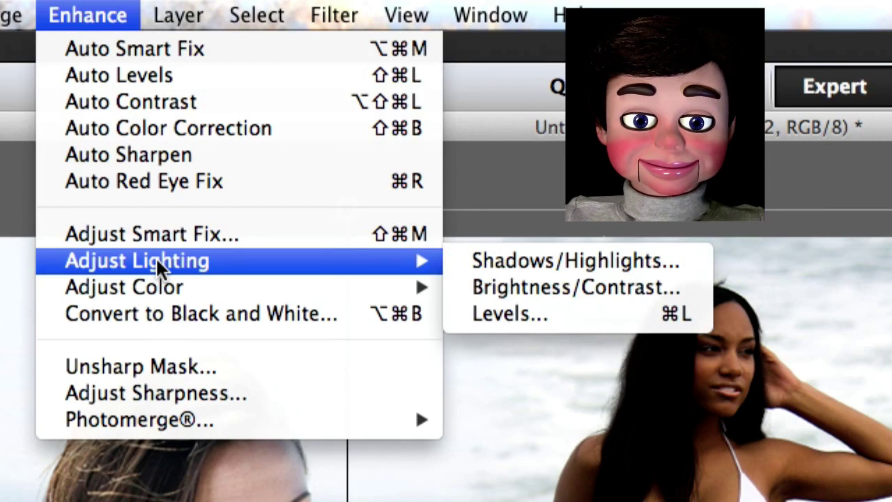
pyautogui.click(517, 292)
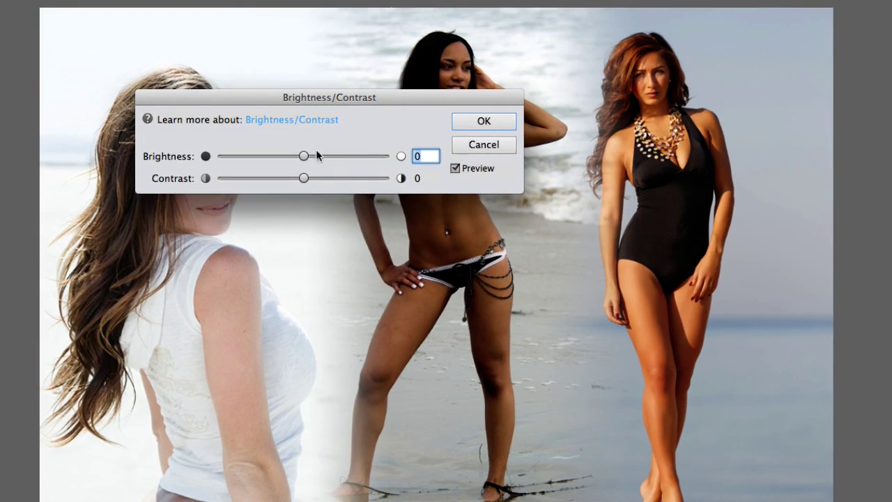
pyautogui.moveTo(337, 91); pyautogui.dragTo(452, 259)
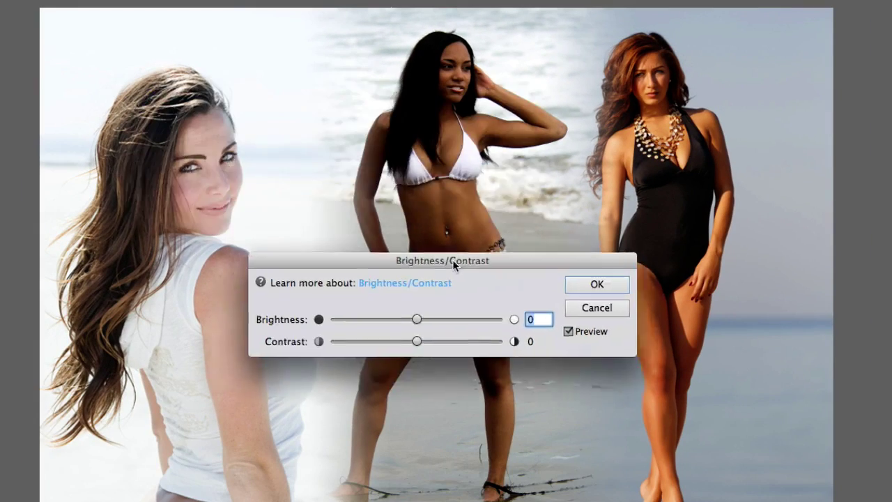
pyautogui.moveTo(419, 318); pyautogui.dragTo(452, 322)
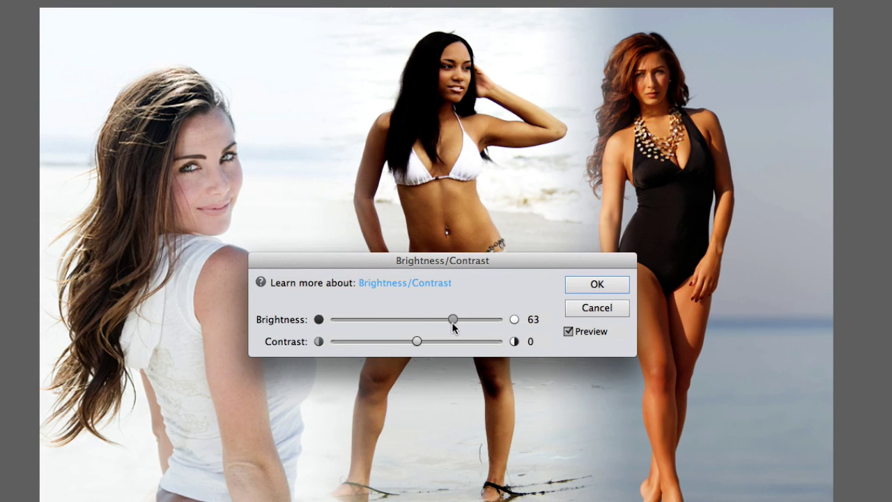
pyautogui.click(591, 285)
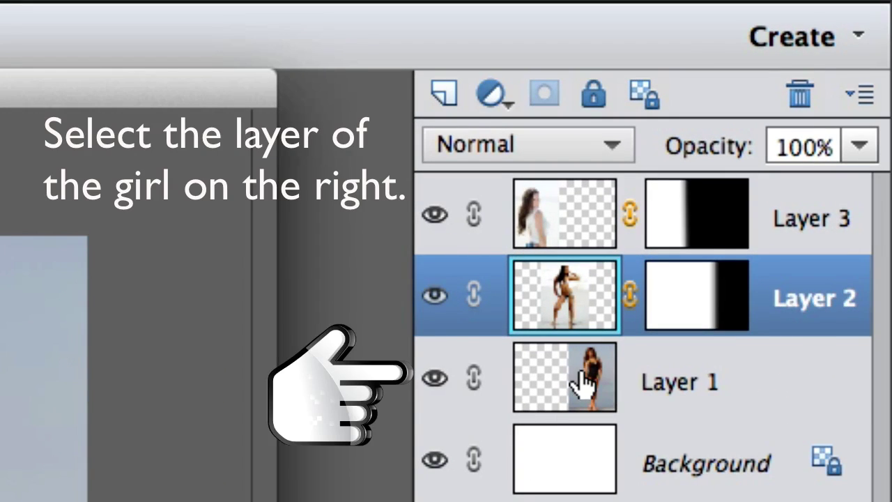
# Raise the brightness of the right-hand photo on Layer 1 to 71 with Brightness/Contrast
pyautogui.click(557, 376)
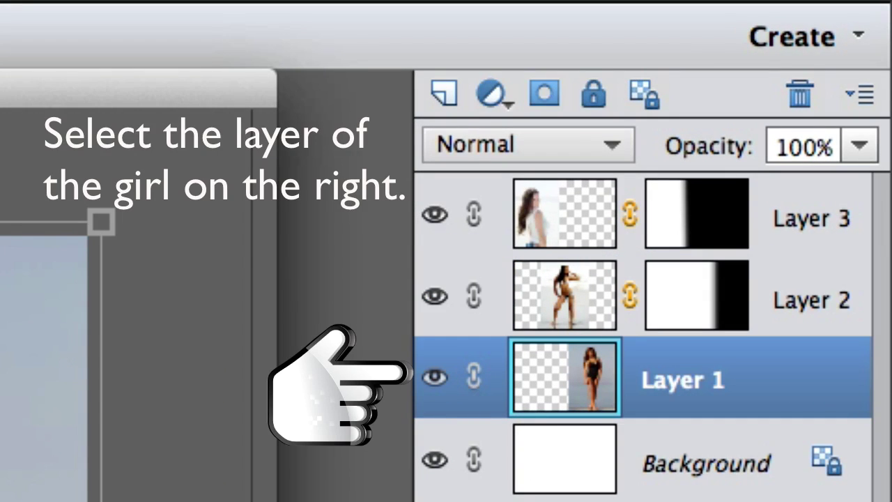
pyautogui.click(47, 18)
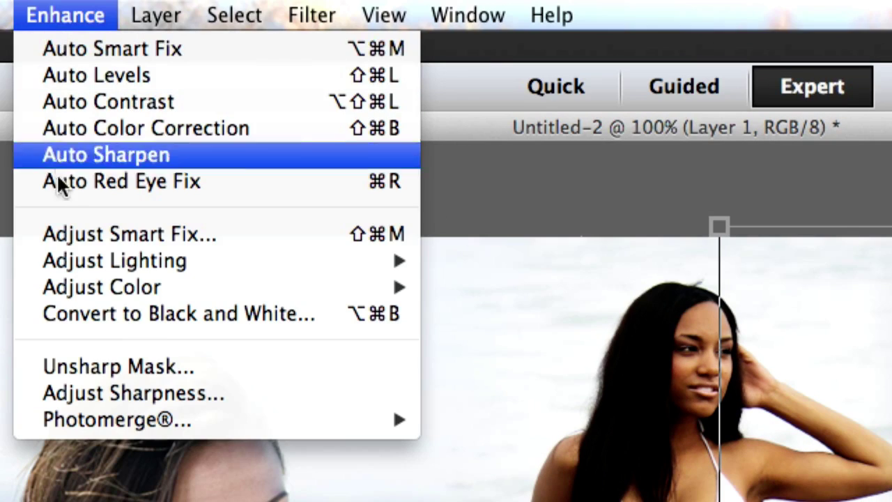
pyautogui.moveTo(69, 266)
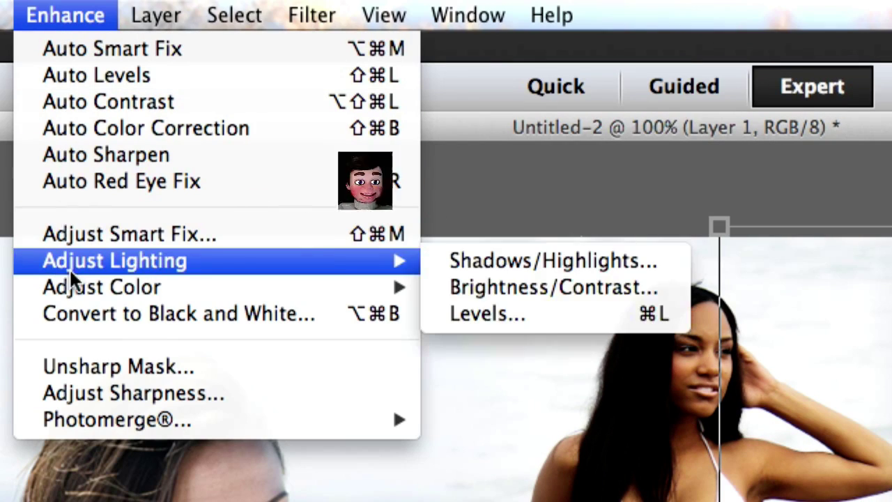
pyautogui.click(460, 285)
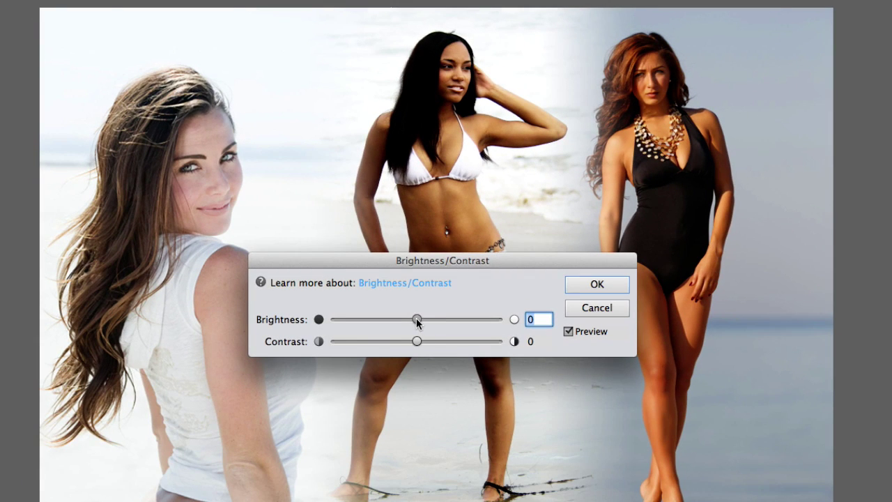
pyautogui.moveTo(426, 315); pyautogui.dragTo(457, 315)
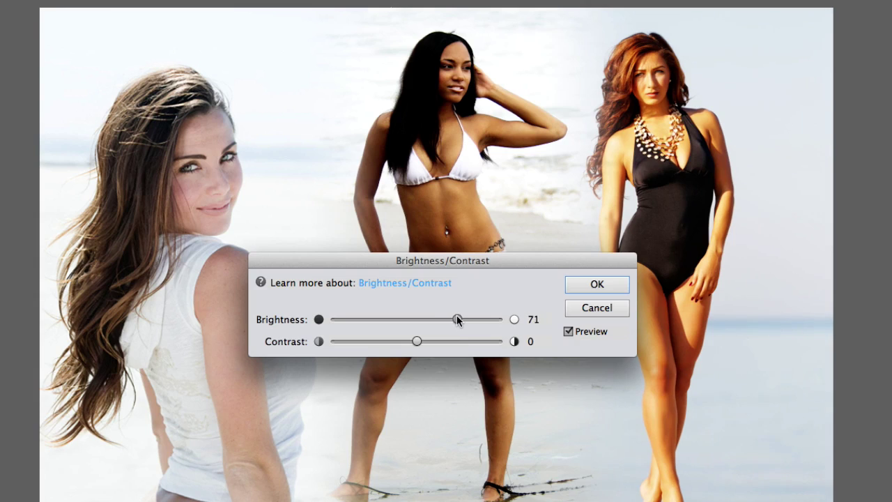
pyautogui.click(600, 290)
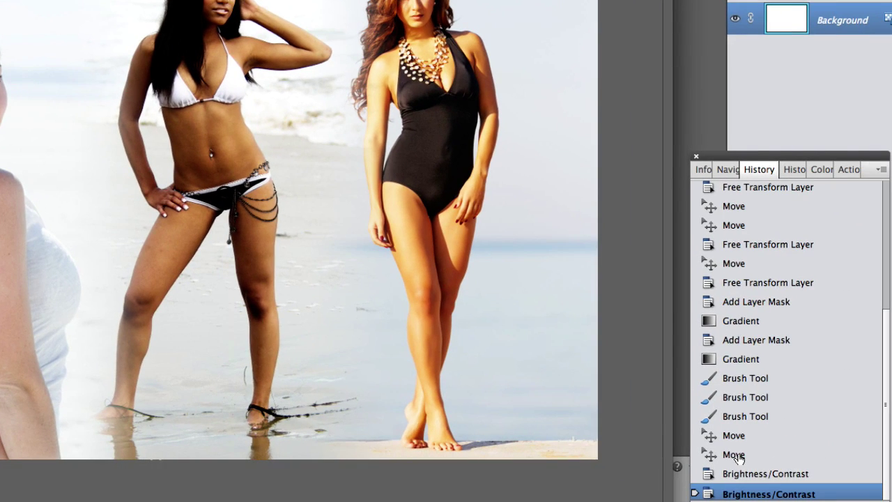
# Revert the image to the history state before both Brightness/Contrast adjustments
pyautogui.click(736, 455)
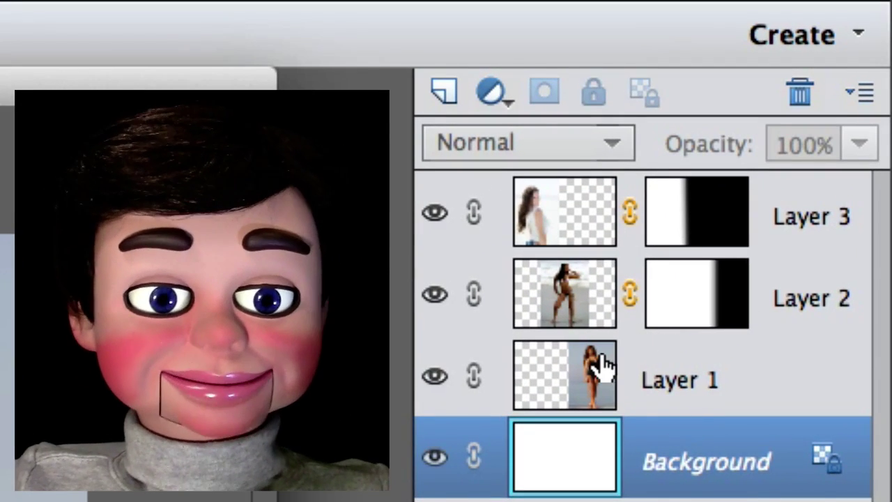
# Raise the lightness of the middle photo on Layer 2 to +71 with Hue/Saturation
pyautogui.click(599, 364)
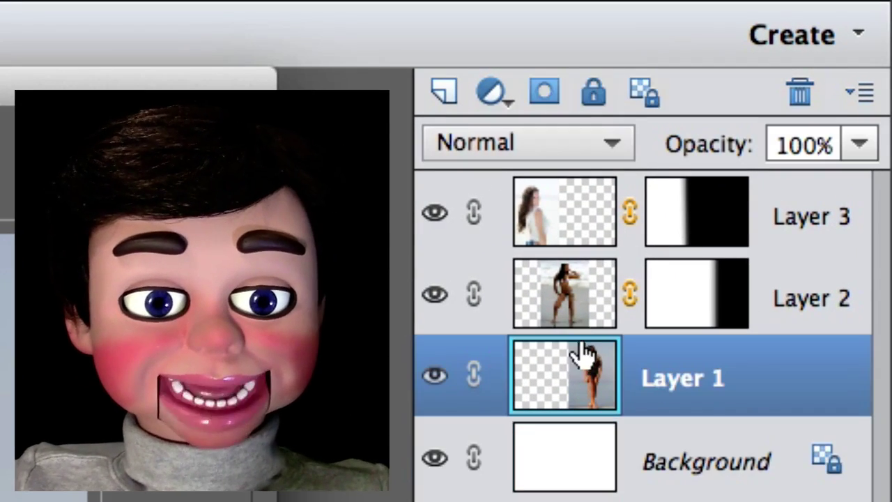
pyautogui.click(577, 312)
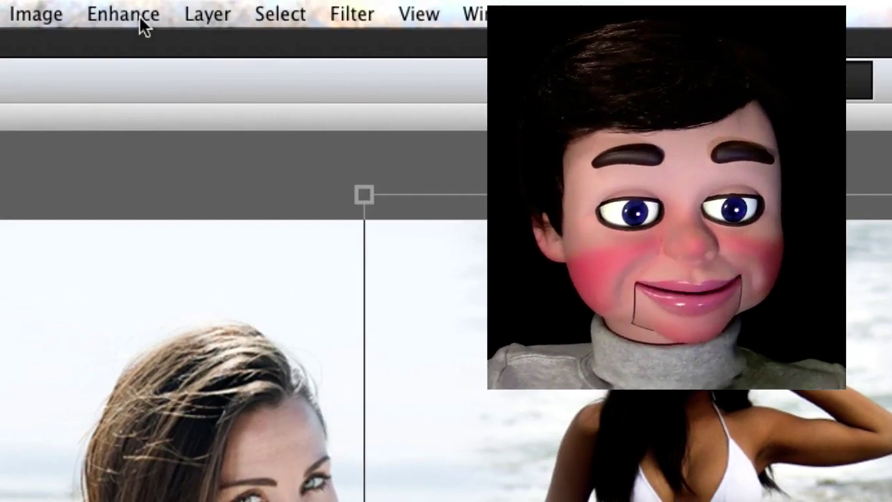
pyautogui.click(141, 21)
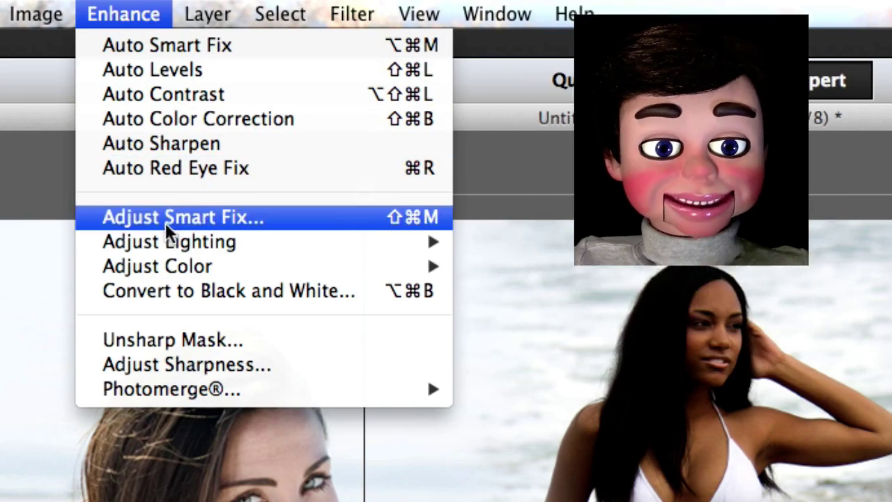
pyautogui.moveTo(306, 272)
pyautogui.click(563, 289)
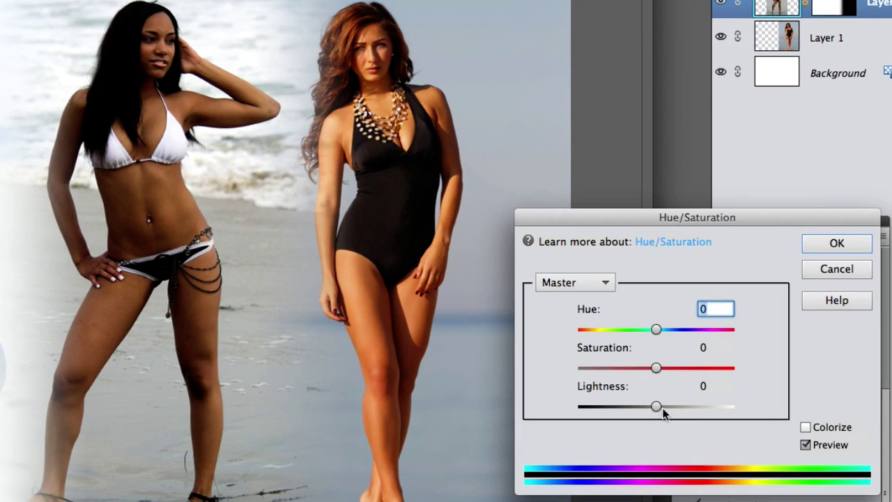
pyautogui.moveTo(661, 409); pyautogui.dragTo(709, 403)
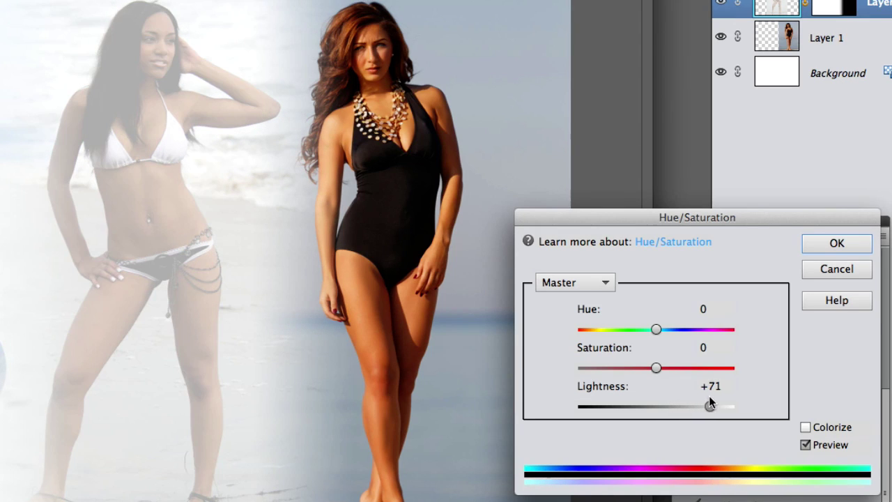
pyautogui.click(819, 243)
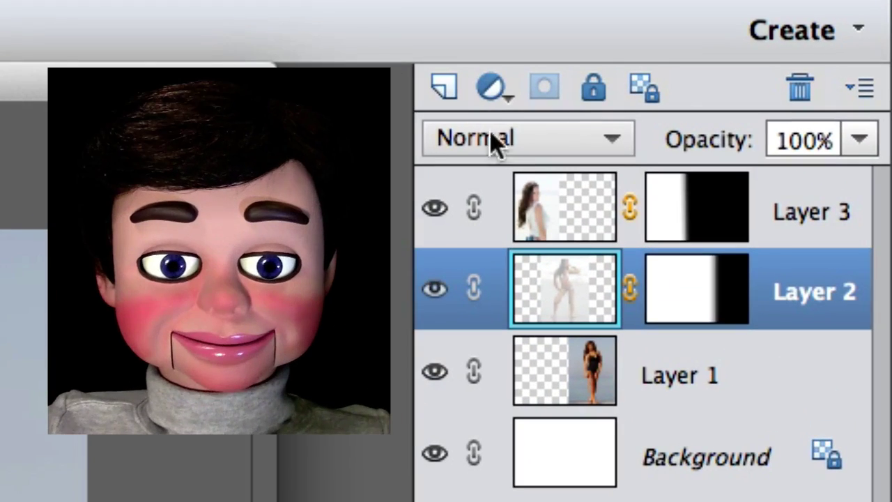
# Raise the lightness of the black-swimsuit photo on Layer 1 to +66 with Hue/Saturation
pyautogui.click(587, 362)
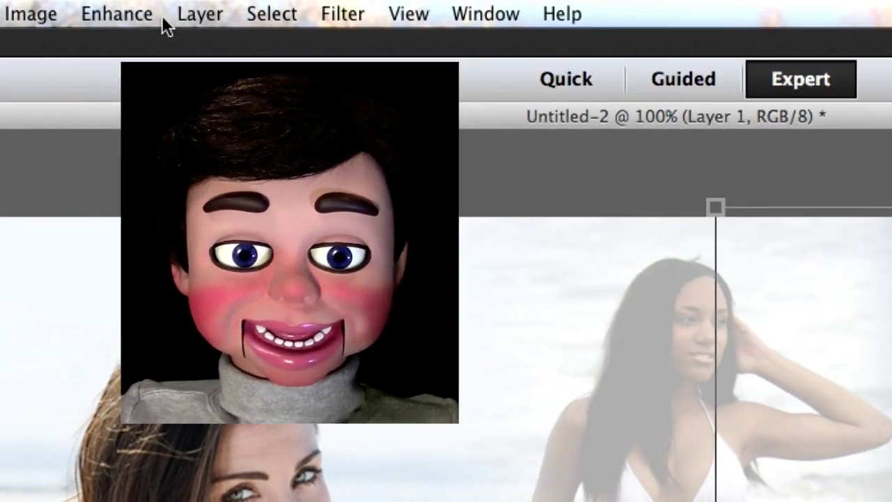
pyautogui.click(116, 16)
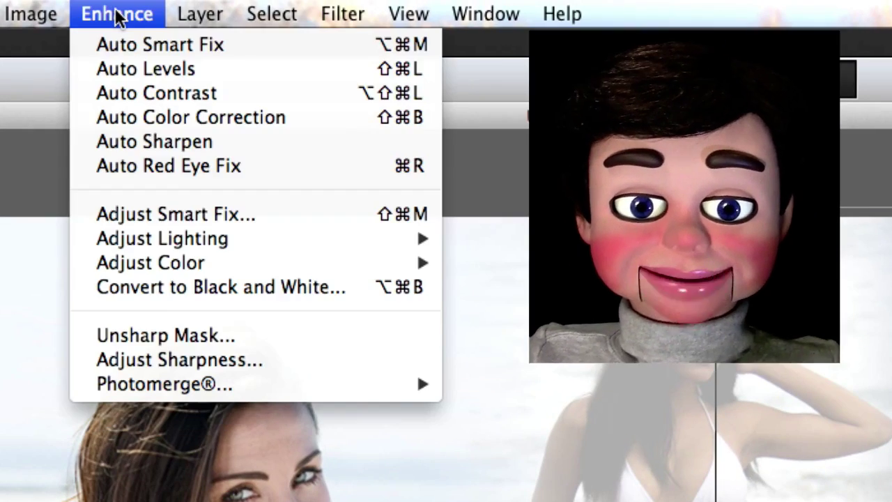
pyautogui.moveTo(170, 268)
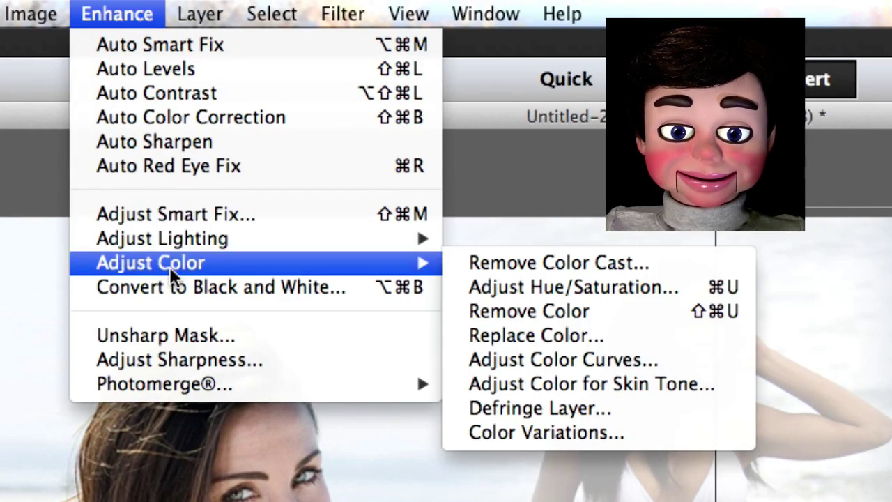
pyautogui.click(501, 289)
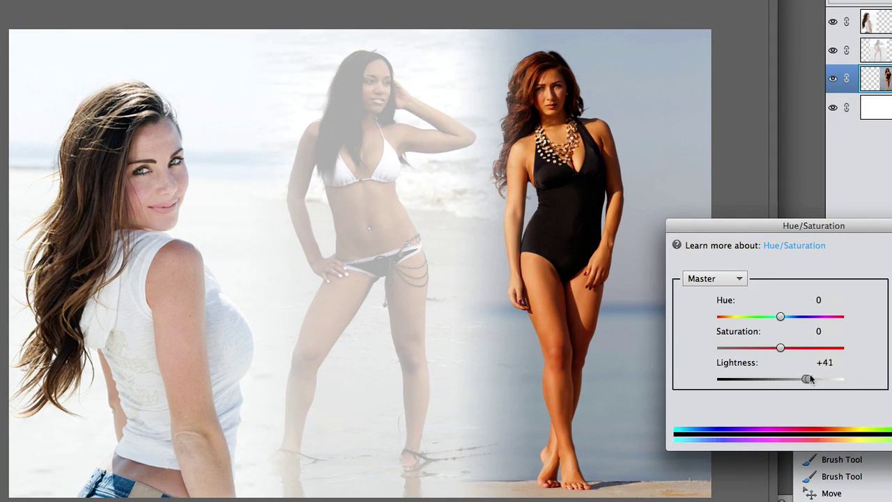
pyautogui.moveTo(810, 379); pyautogui.dragTo(815, 378)
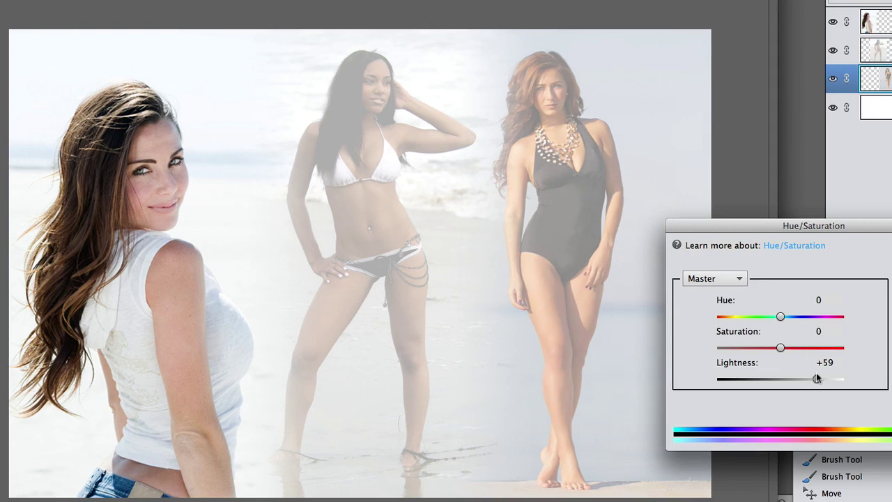
pyautogui.moveTo(817, 373); pyautogui.dragTo(822, 377)
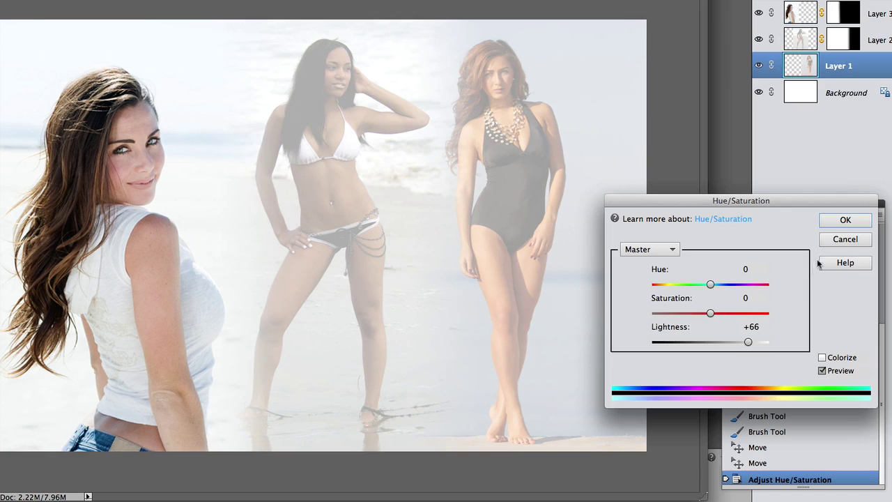
pyautogui.click(843, 220)
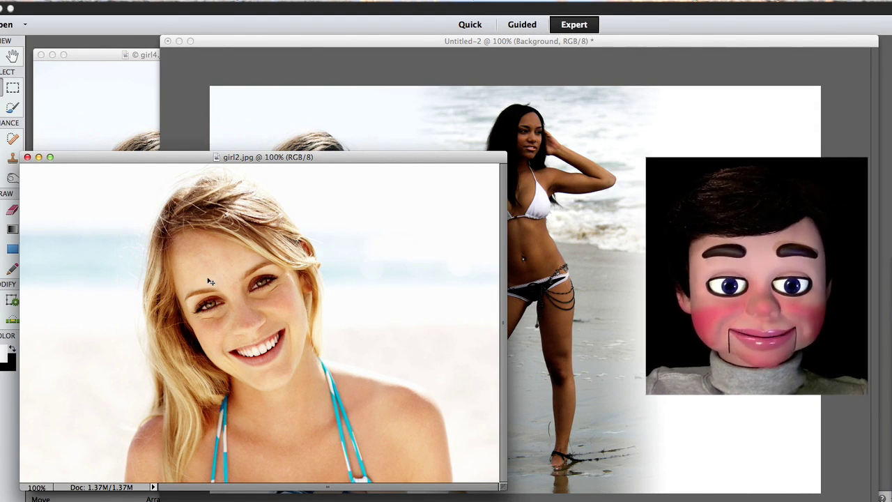
# Copy the girl2.jpg photo into the Untitled-2 composite, scale it down and place it beside the middle woman
pyautogui.moveTo(207, 280); pyautogui.dragTo(633, 205)
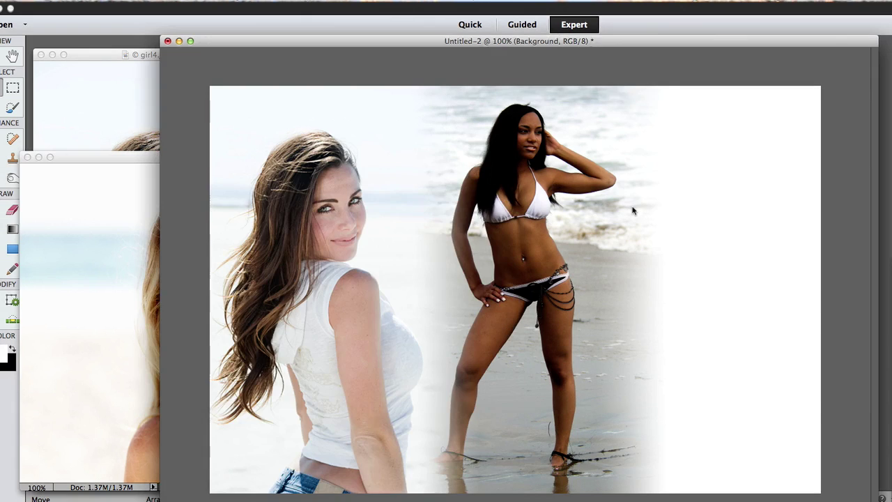
pyautogui.moveTo(446, 101); pyautogui.dragTo(507, 152)
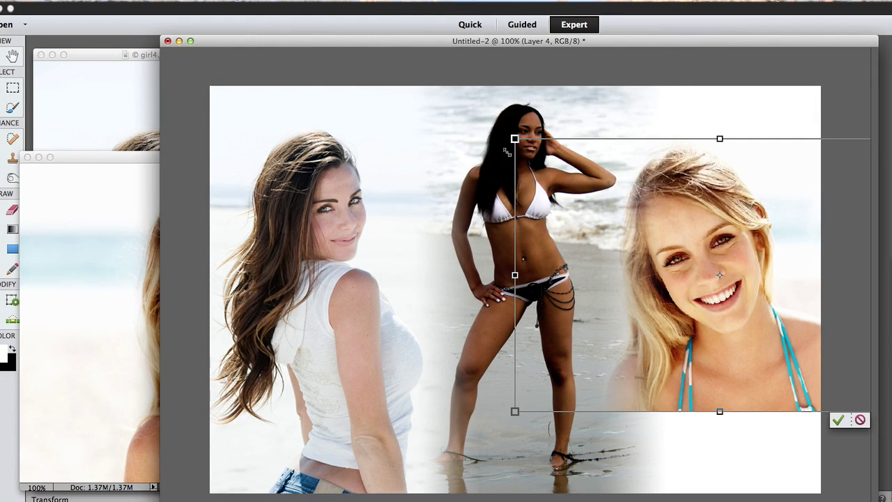
pyautogui.moveTo(678, 256); pyautogui.dragTo(603, 223)
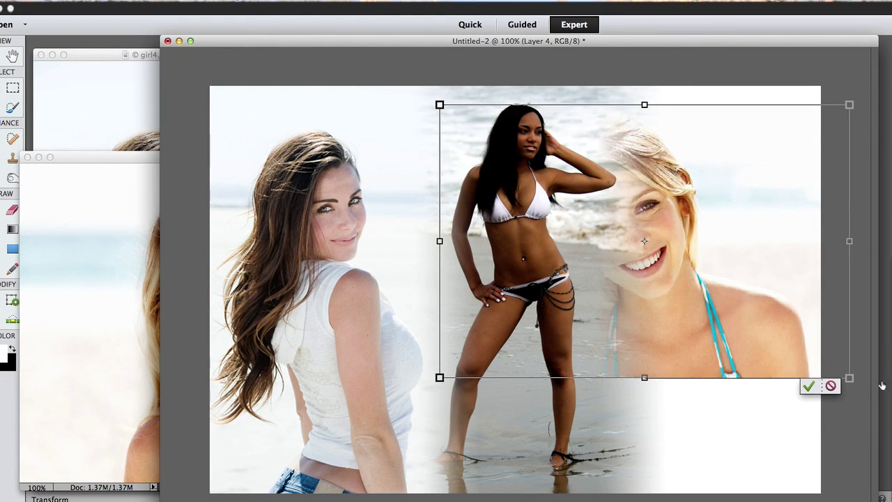
pyautogui.click(809, 387)
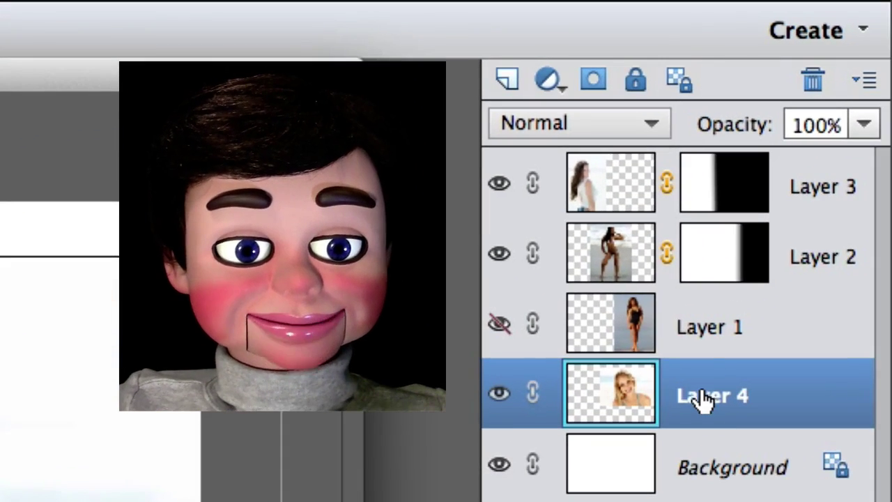
# Move Layer 4 to the top of the layer stack, then scale its photo down further and shift it upward
pyautogui.moveTo(697, 398); pyautogui.dragTo(692, 147)
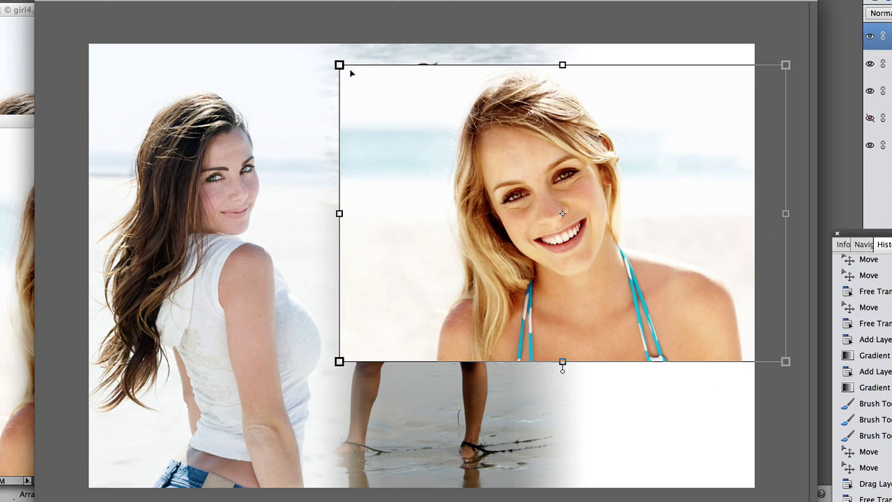
pyautogui.moveTo(264, 76); pyautogui.dragTo(370, 149)
pyautogui.moveTo(436, 128); pyautogui.dragTo(438, 130)
pyautogui.click(741, 370)
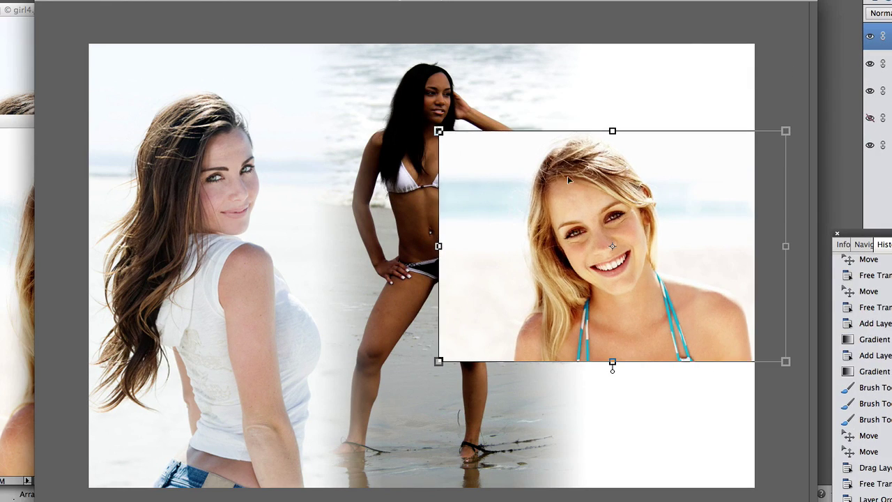
pyautogui.moveTo(586, 241); pyautogui.dragTo(543, 203)
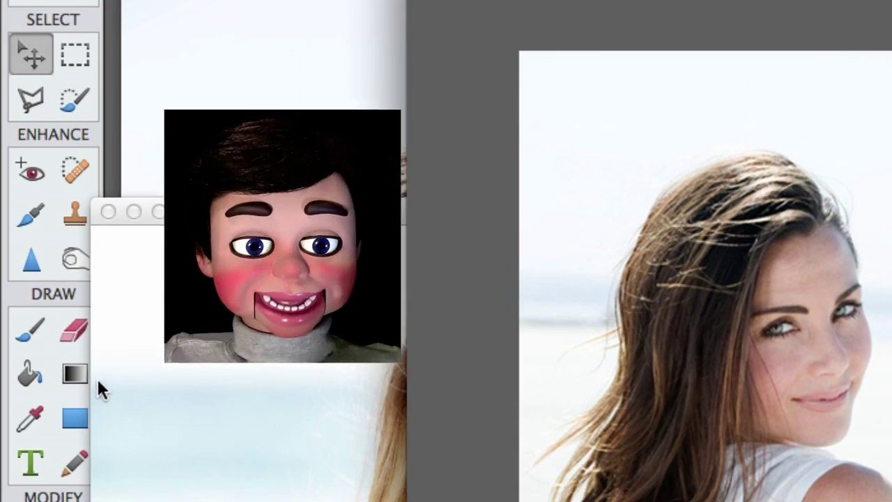
# Set the Gradient tool to a radial gradient and add a layer mask to Layer 4
pyautogui.click(73, 373)
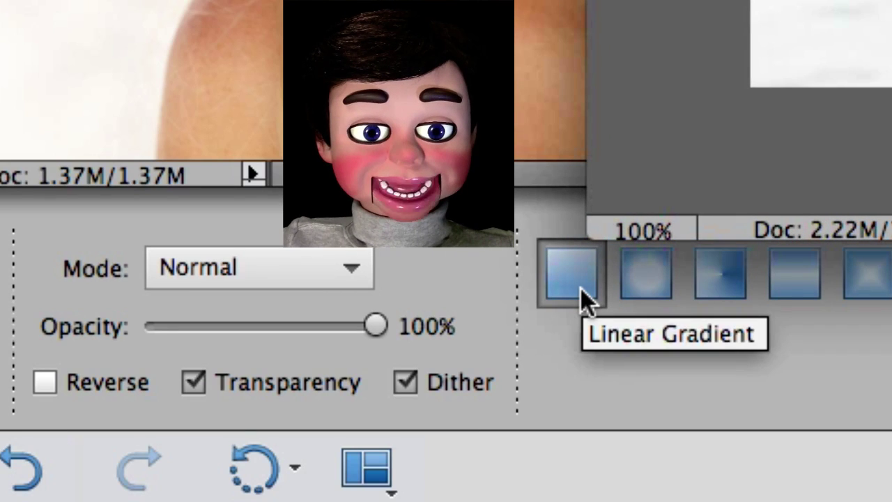
pyautogui.click(633, 277)
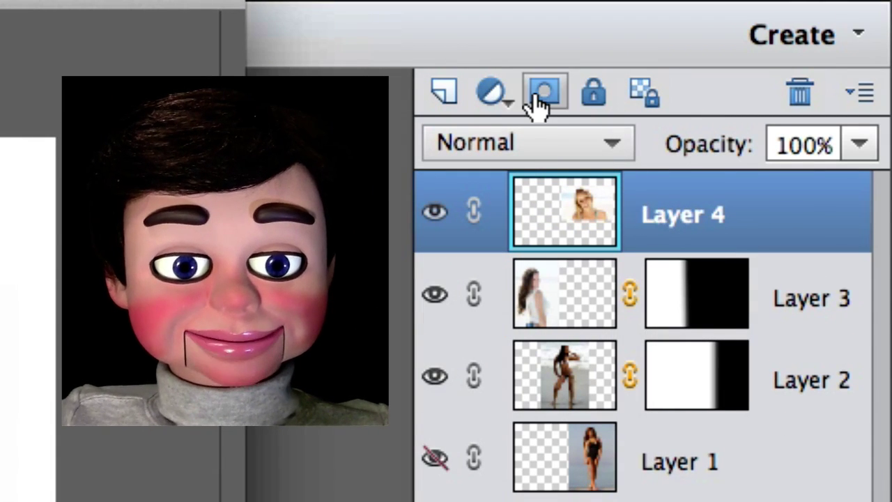
pyautogui.click(536, 101)
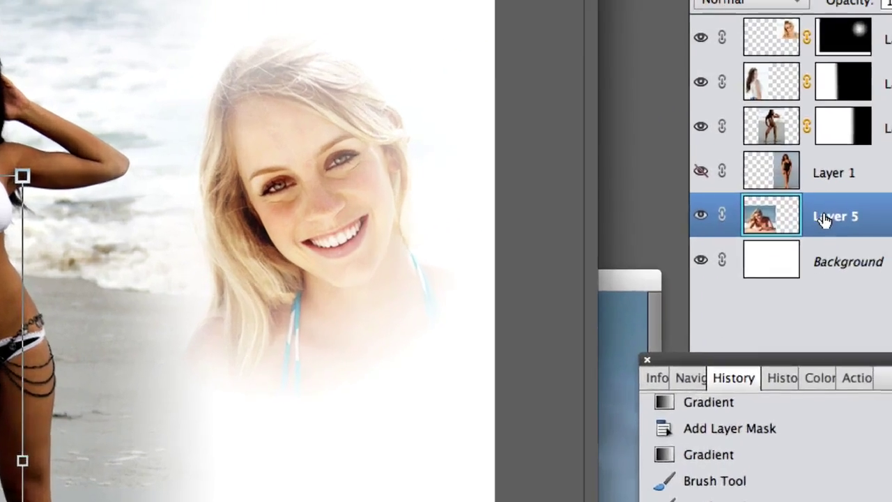
# Move Layer 5 to the top of the layer stack and add a layer mask to it
pyautogui.moveTo(890, 112); pyautogui.dragTo(890, 0)
pyautogui.moveTo(707, 93); pyautogui.dragTo(706, 92)
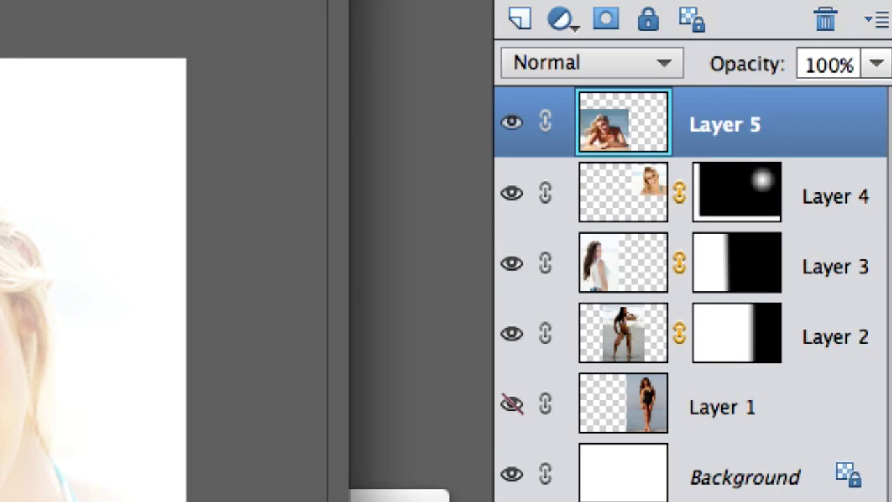
pyautogui.click(603, 28)
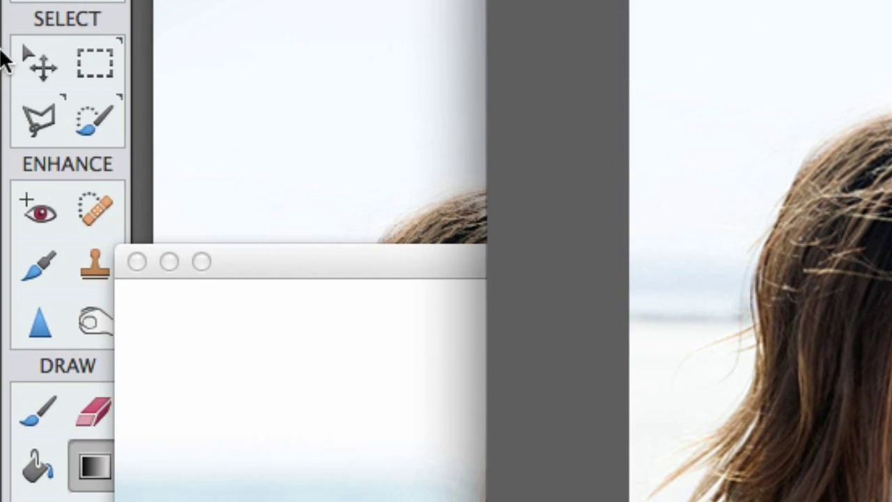
# Switch to the Move tool to reposition the photo on Layer 5
pyautogui.click(32, 59)
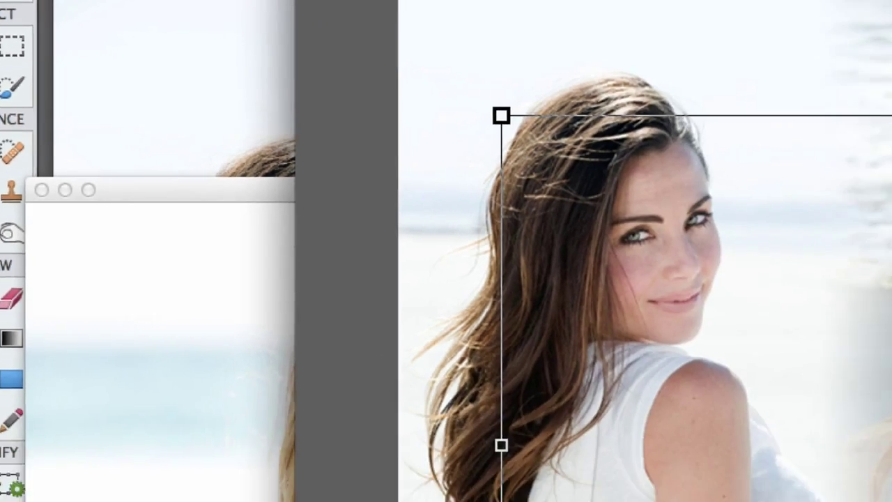